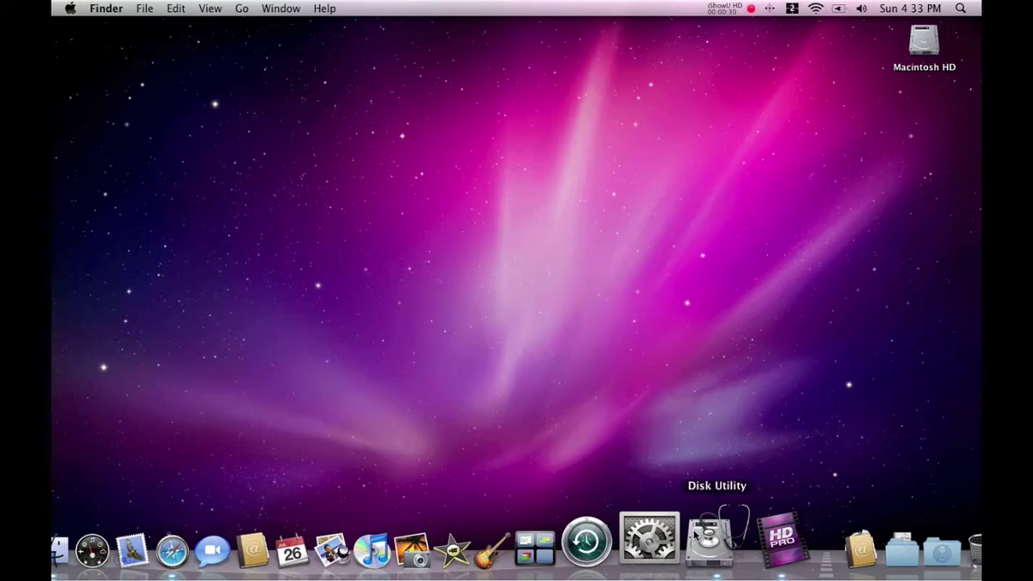
Step: Launch Disk Utility and show the Erase options for the 931.5 GB WD external drive
{"action": "left_click", "coordinate": [706, 536]}
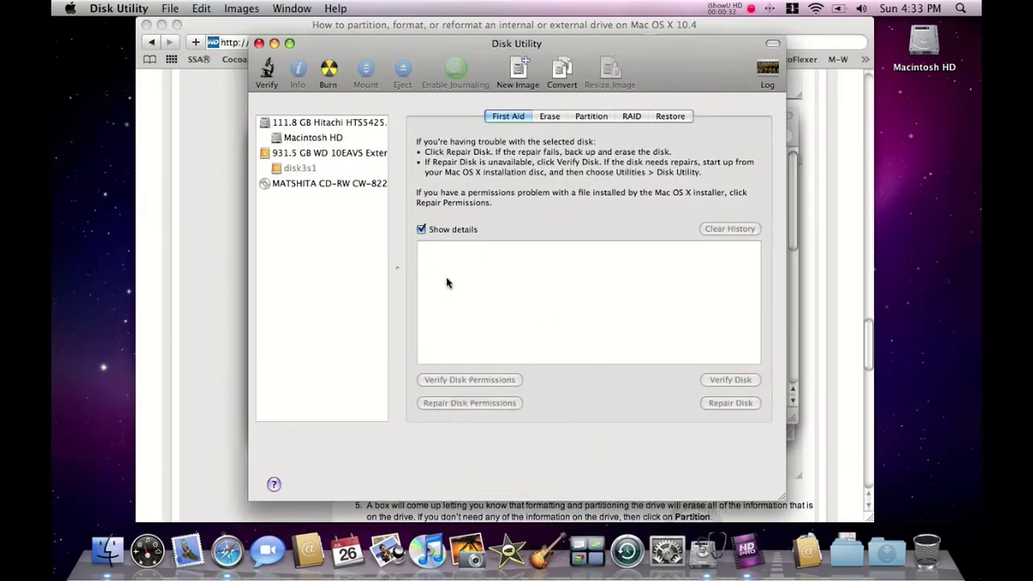
{"action": "left_click", "coordinate": [329, 153]}
{"action": "left_click", "coordinate": [591, 116]}
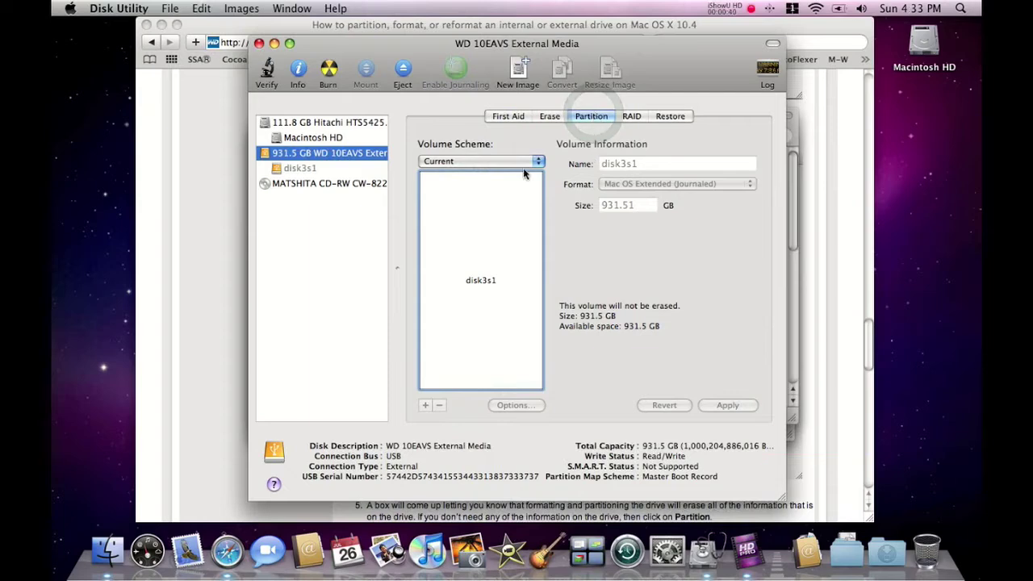
{"action": "left_click", "coordinate": [347, 167]}
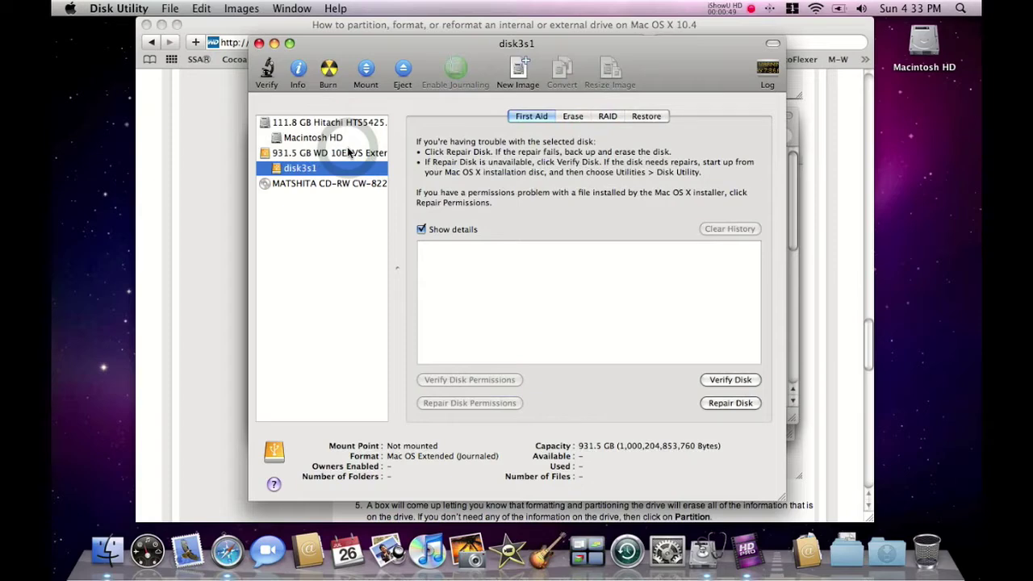
{"action": "left_click", "coordinate": [349, 152]}
{"action": "left_click", "coordinate": [564, 121]}
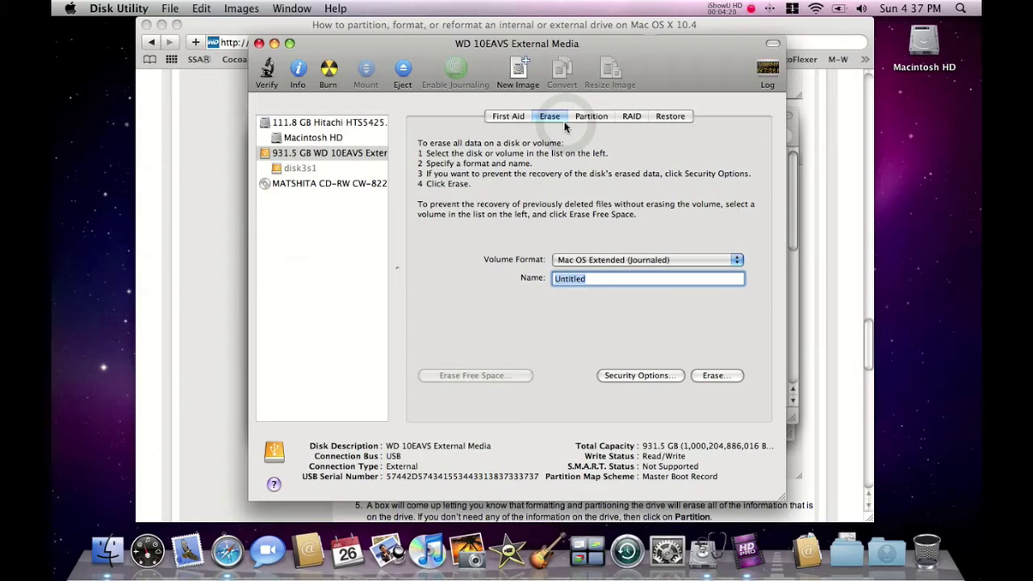
Step: Erase the WD drive as one MS-DOS (FAT) volume, declining it for Time Machine backups
{"action": "left_click", "coordinate": [582, 258]}
{"action": "left_click", "coordinate": [598, 313]}
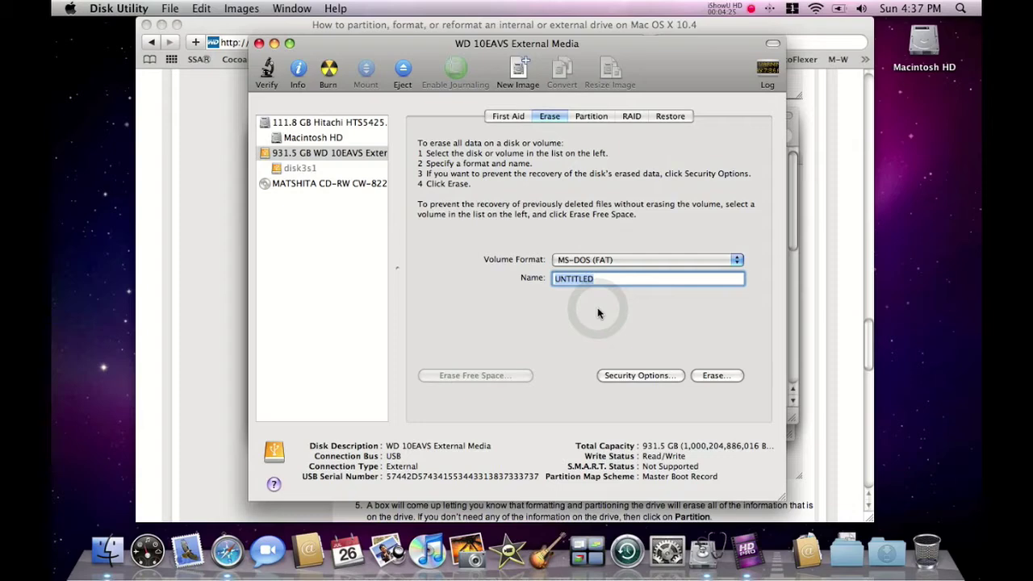
{"action": "left_click", "coordinate": [716, 376]}
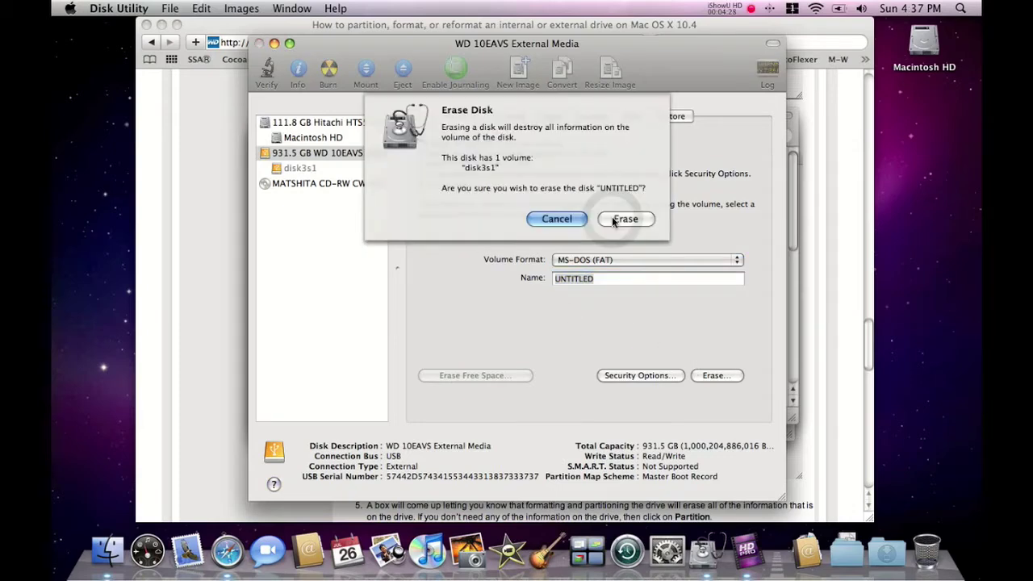
{"action": "left_click", "coordinate": [613, 219]}
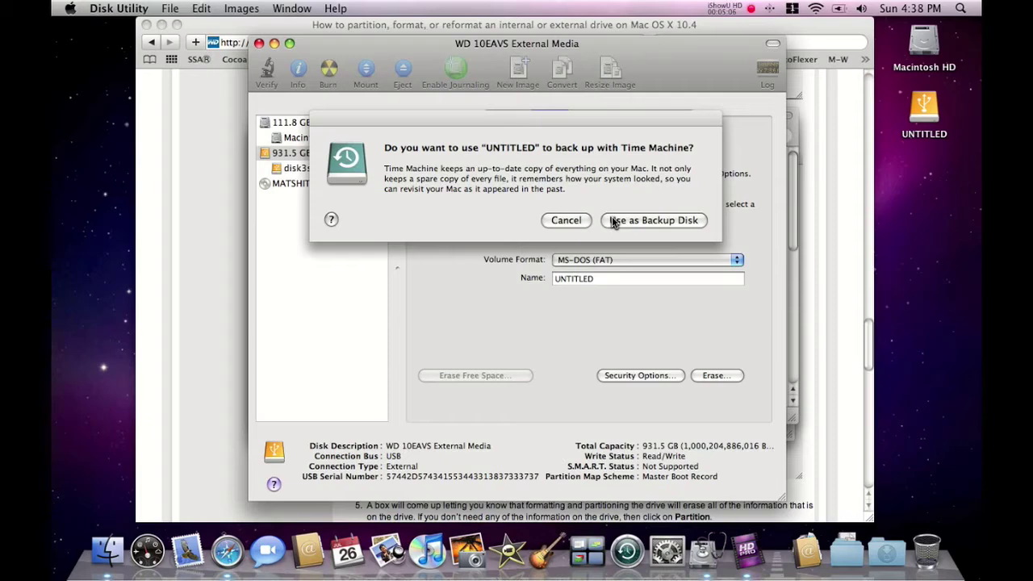
{"action": "left_click", "coordinate": [581, 225]}
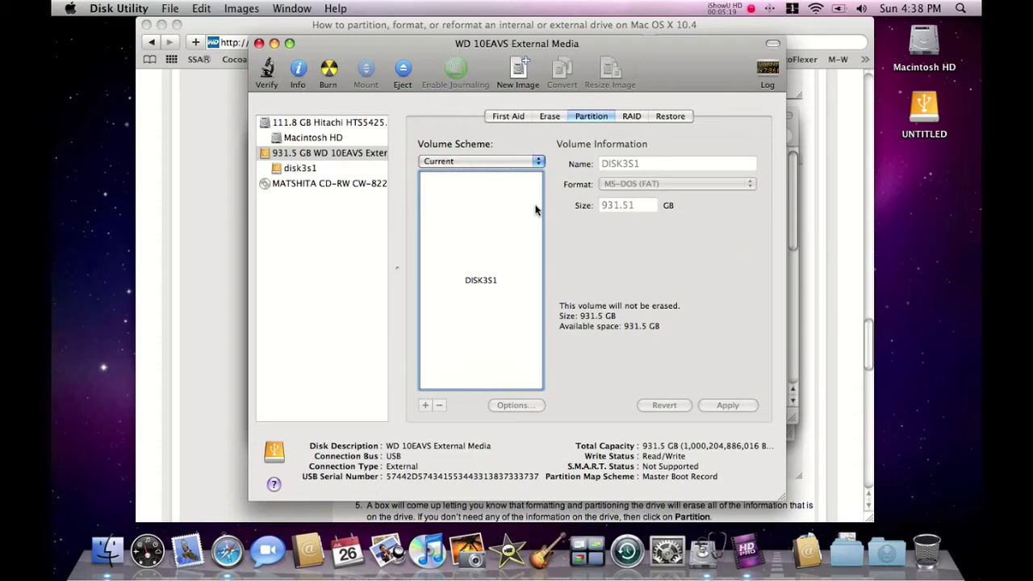
Step: Choose a 2-partition volume scheme and name the first partition 'Time Machine'
{"action": "left_click", "coordinate": [458, 161]}
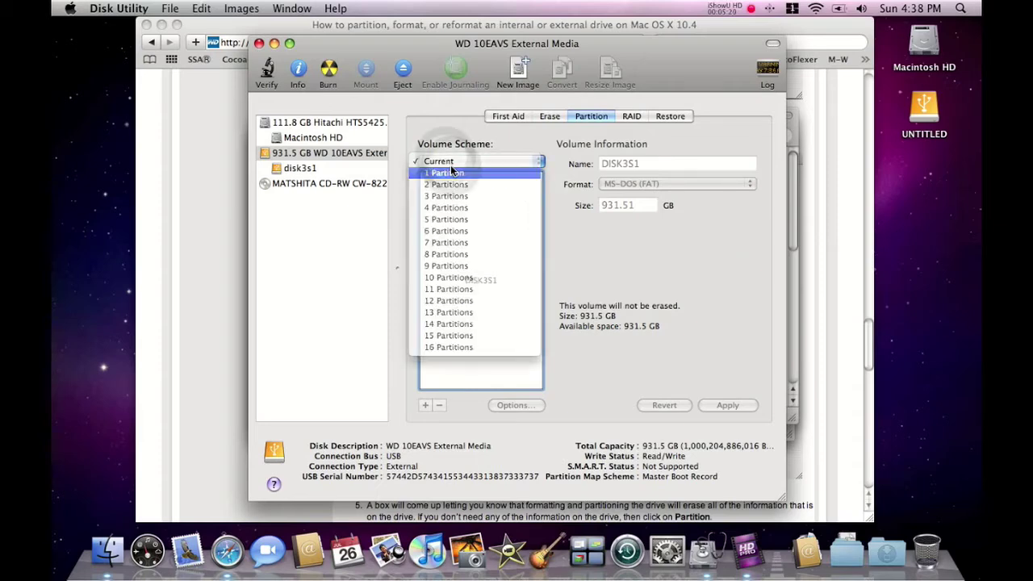
{"action": "left_click", "coordinate": [451, 170]}
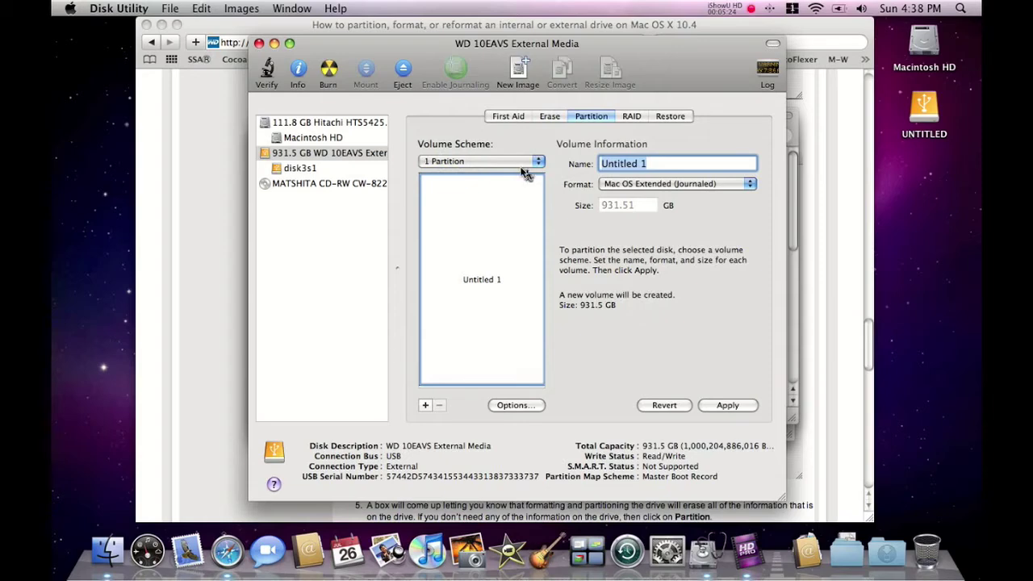
{"action": "left_click", "coordinate": [514, 161]}
{"action": "left_click", "coordinate": [508, 170]}
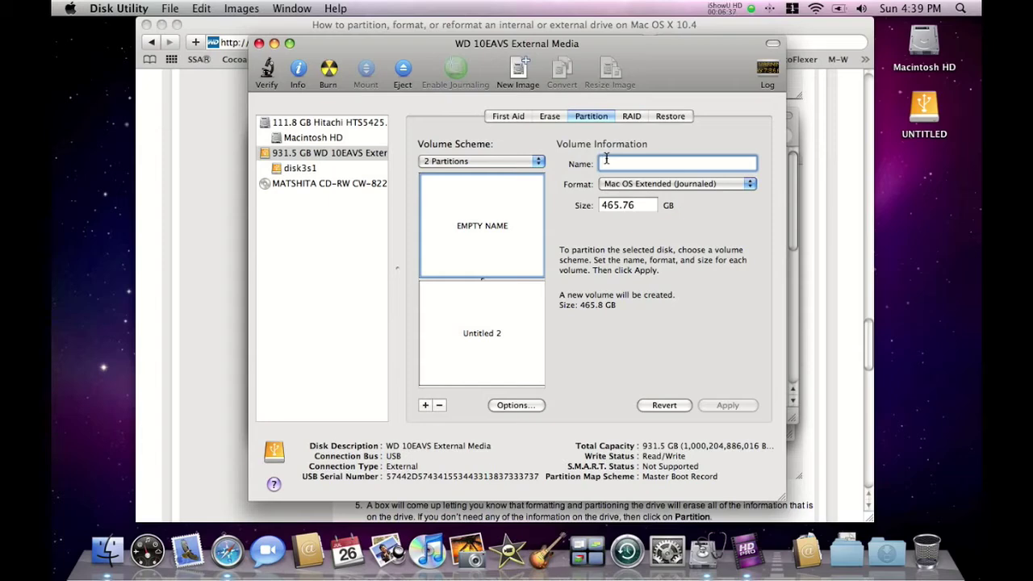
{"action": "type", "text": "T"}
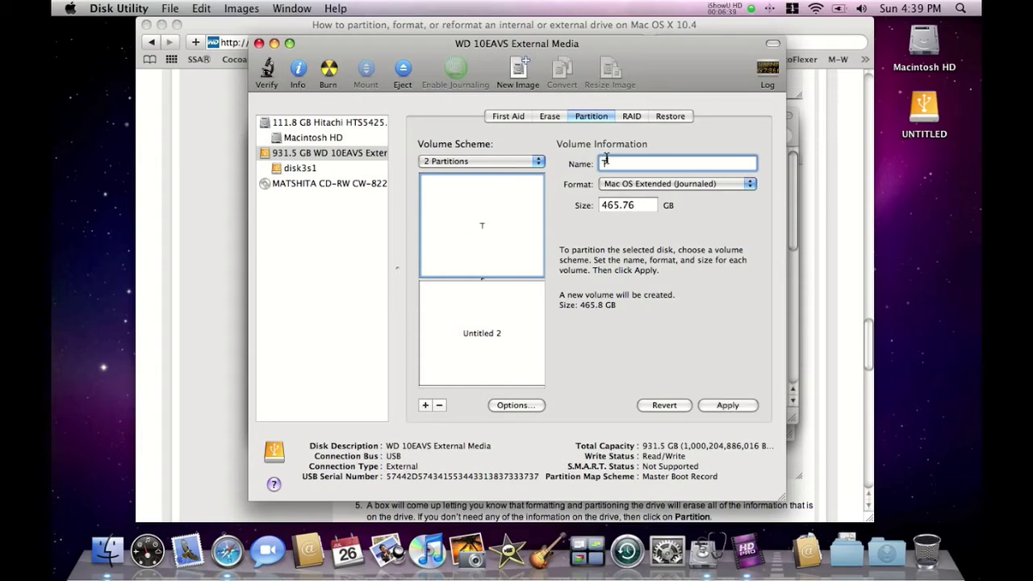
{"action": "type", "text": "ime M"}
{"action": "type", "text": "achine"}
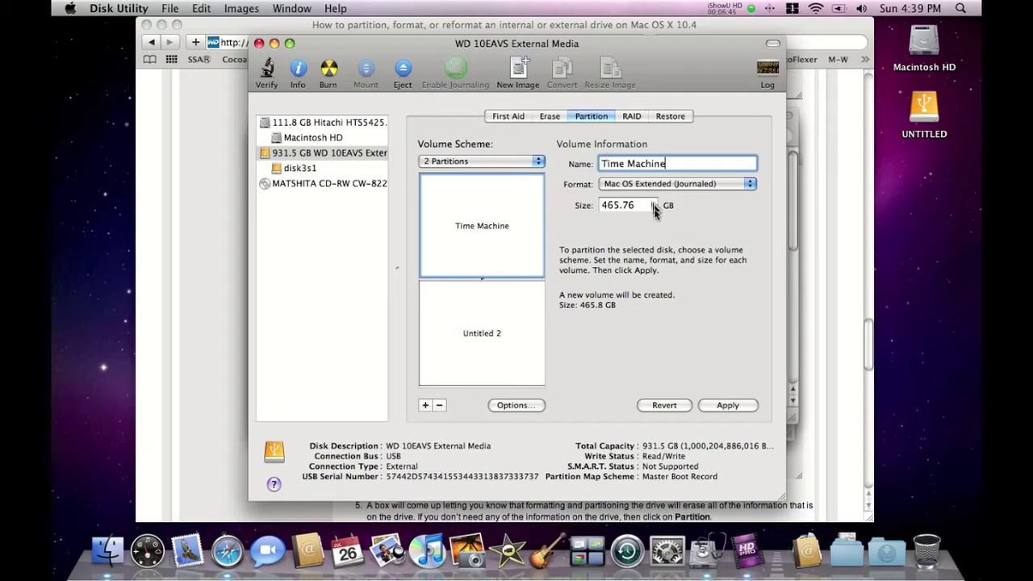
Step: Rename the second partition from 'Untitled 2' to '250 GB Drive'
{"action": "left_click", "coordinate": [520, 295]}
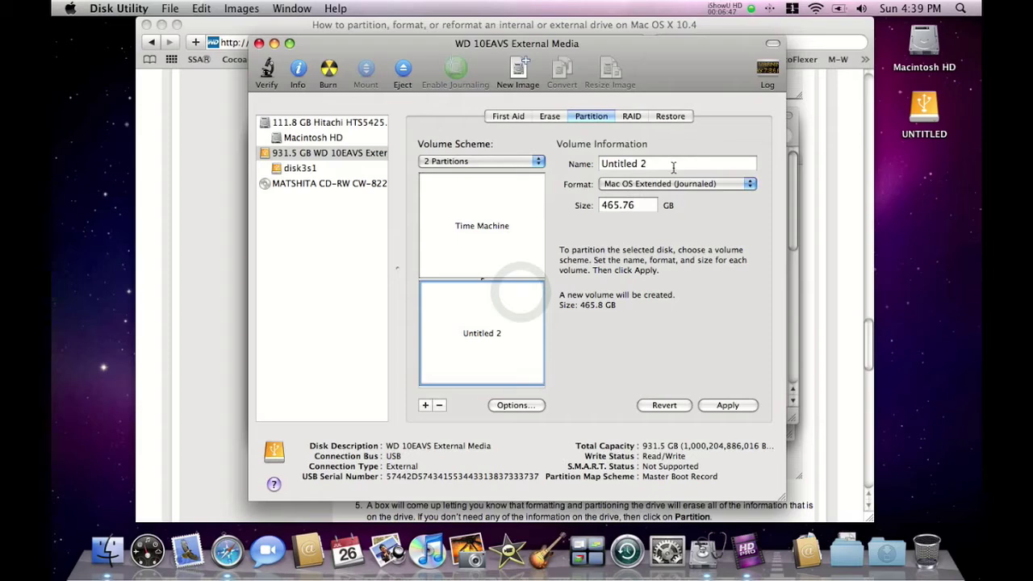
{"action": "left_click", "coordinate": [669, 166]}
{"action": "double_click", "coordinate": [670, 167]}
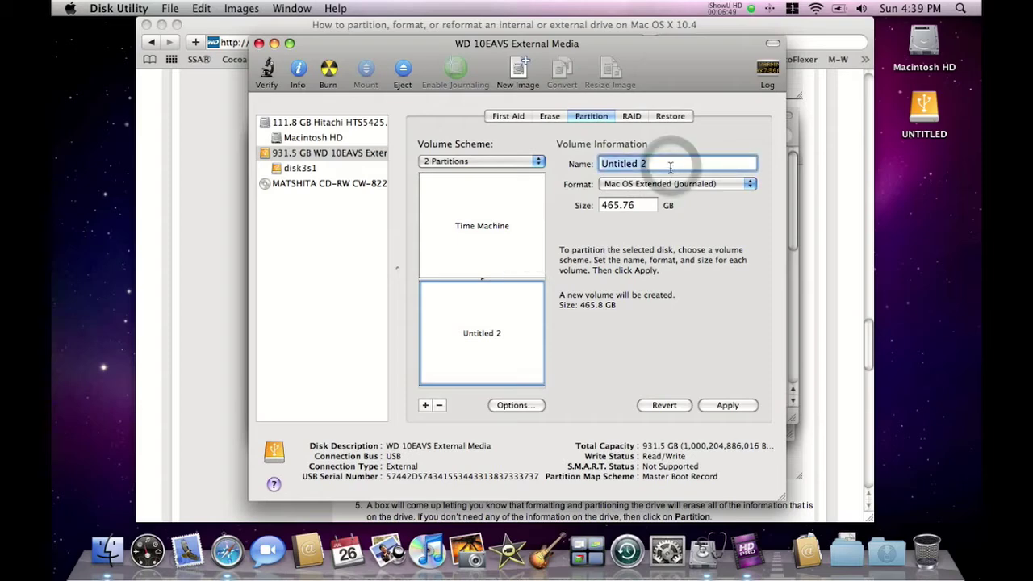
{"action": "key", "text": "BackSpace"}
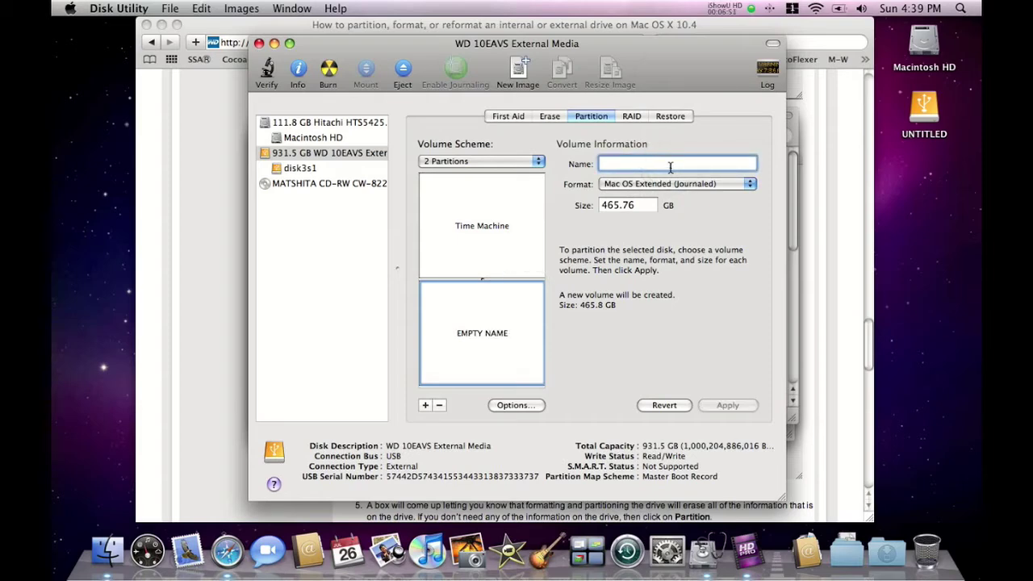
{"action": "type", "text": "250"}
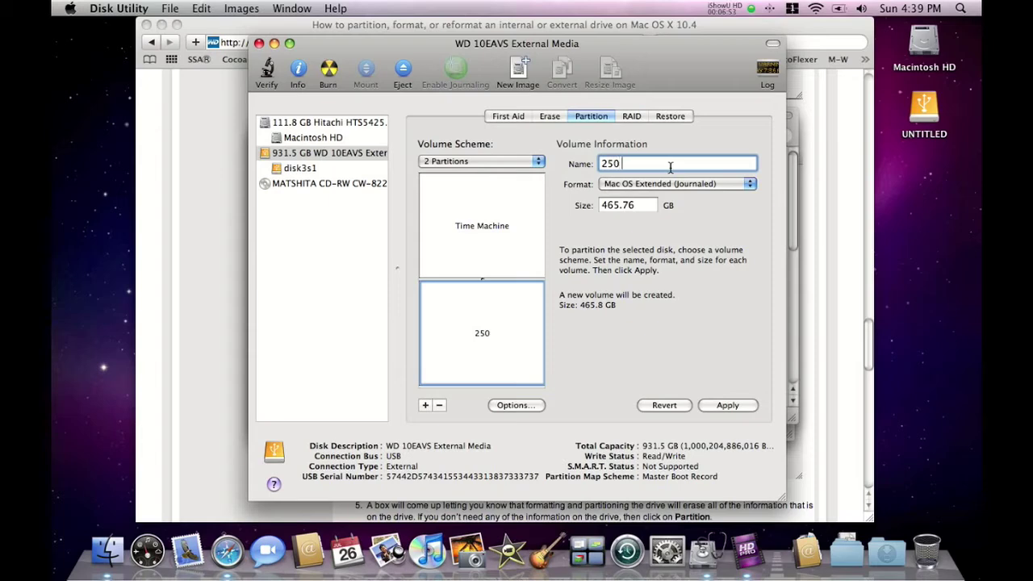
{"action": "type", "text": " GB Drive"}
Step: Resize the 250 GB Drive partition from 465.76 to 250 GB, leaving Time Machine at 681.51 GB
{"action": "double_click", "coordinate": [627, 207]}
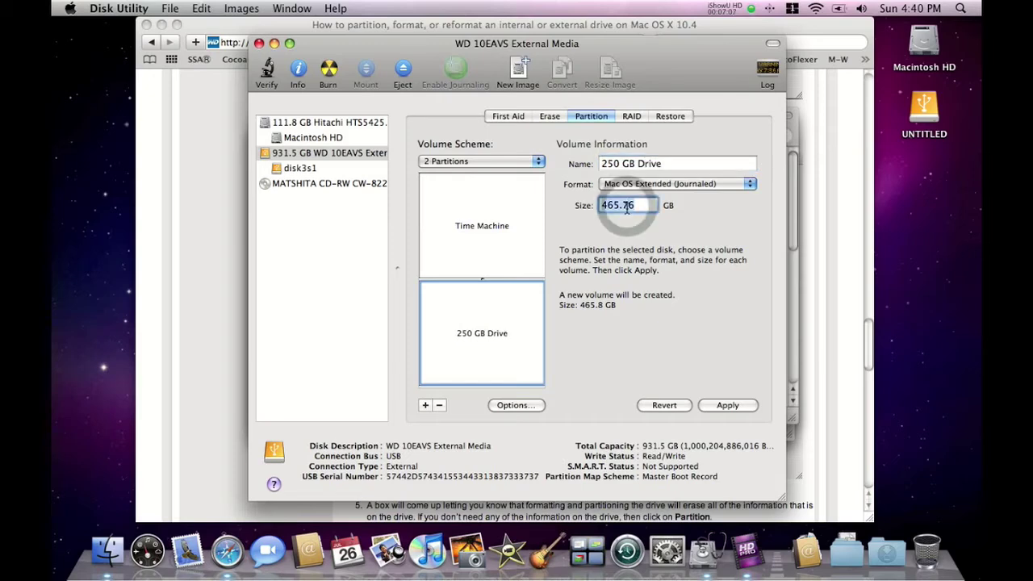
{"action": "type", "text": "250"}
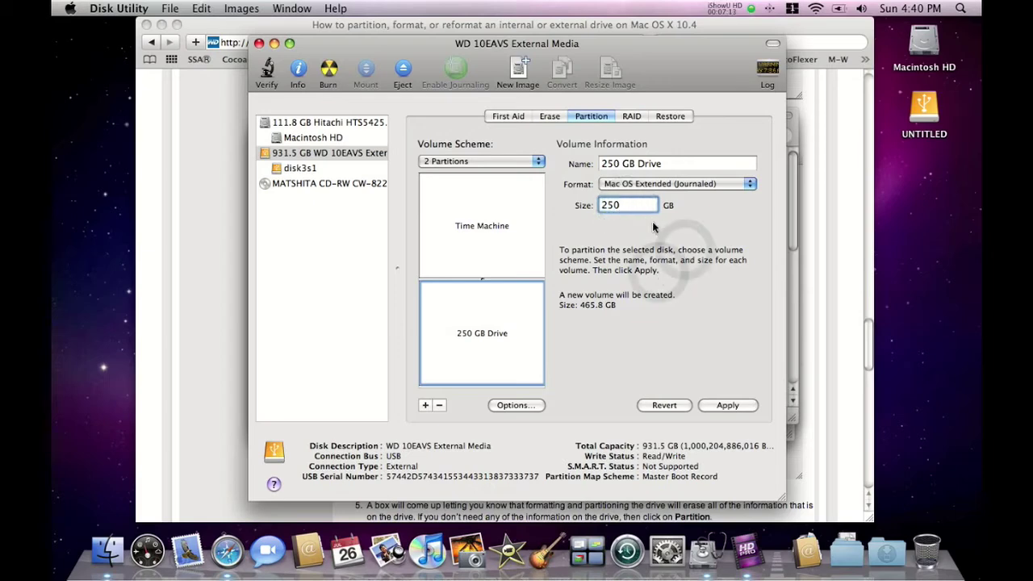
{"action": "left_click", "coordinate": [515, 231]}
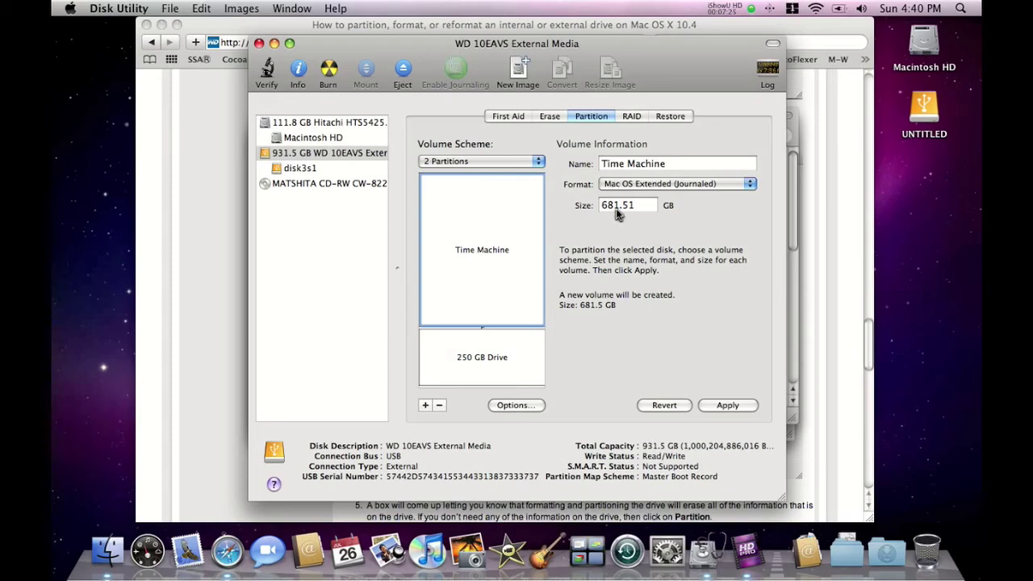
{"action": "left_click", "coordinate": [511, 345]}
Step: Apply the Time Machine and 250 GB Drive layout and confirm the partitioning
{"action": "left_click", "coordinate": [480, 243]}
{"action": "left_click", "coordinate": [650, 50]}
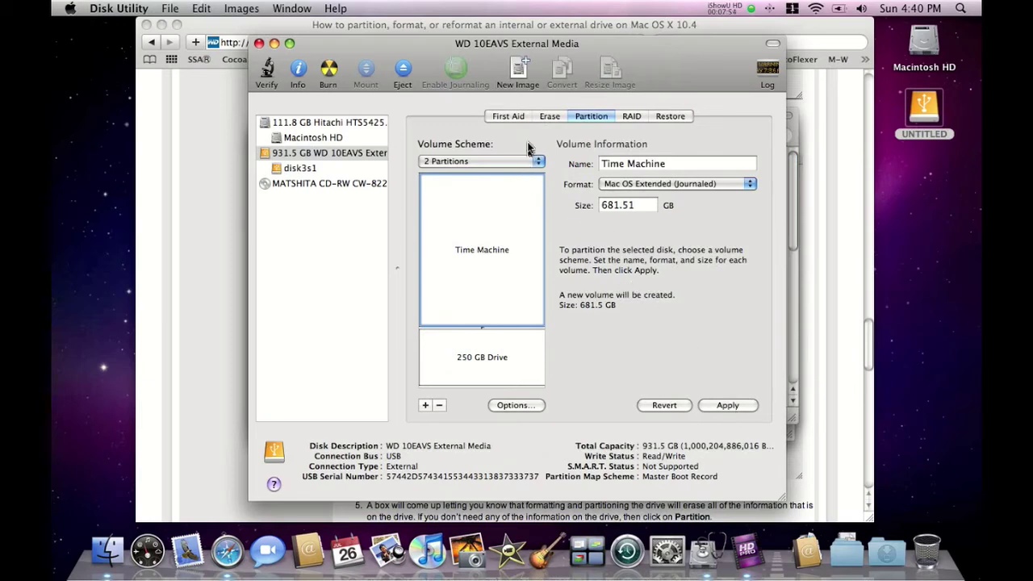
{"action": "left_click", "coordinate": [729, 405]}
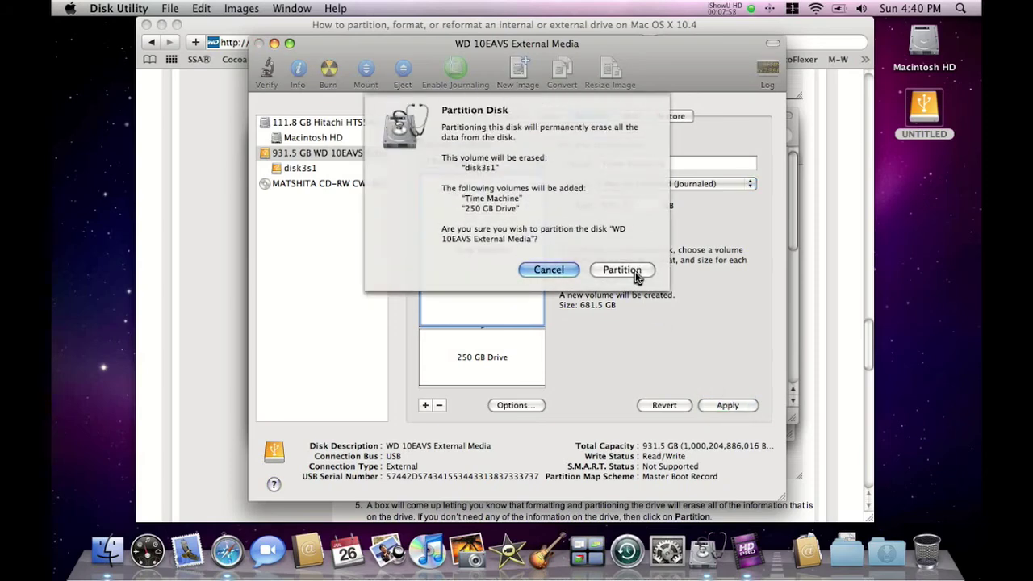
{"action": "left_click", "coordinate": [636, 274]}
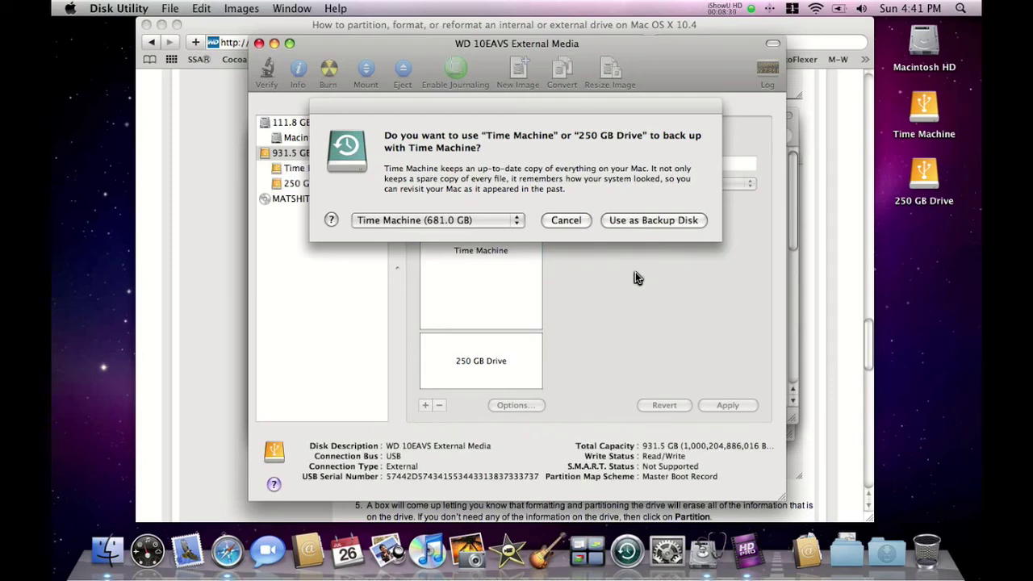
Step: Choose the 681.0 GB Time Machine partition as the backup disk
{"action": "left_click", "coordinate": [626, 155]}
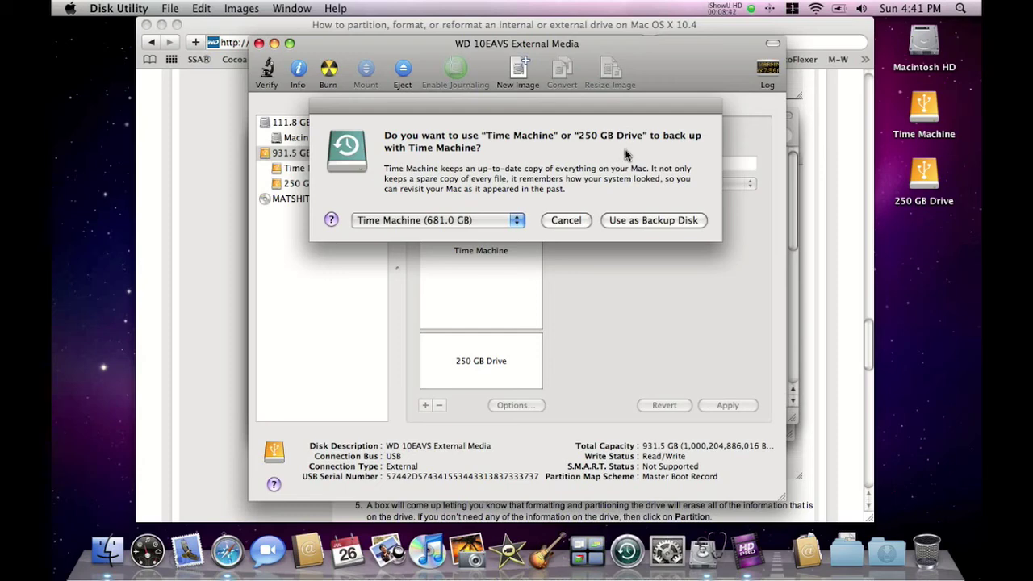
{"action": "left_click", "coordinate": [686, 220]}
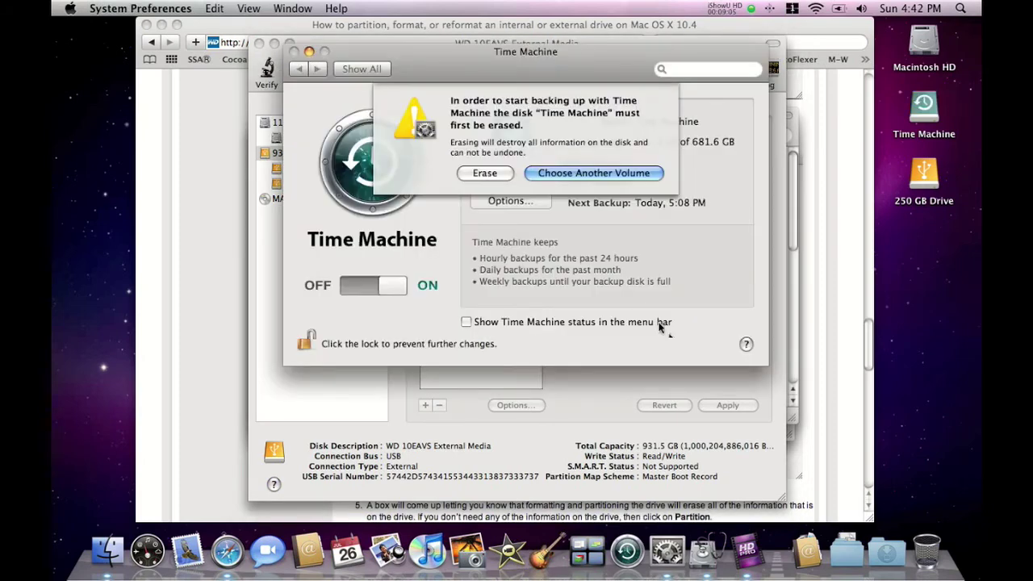
Step: Allow Time Machine to erase its partition for backups, then close Disk Utility
{"action": "left_click", "coordinate": [490, 175]}
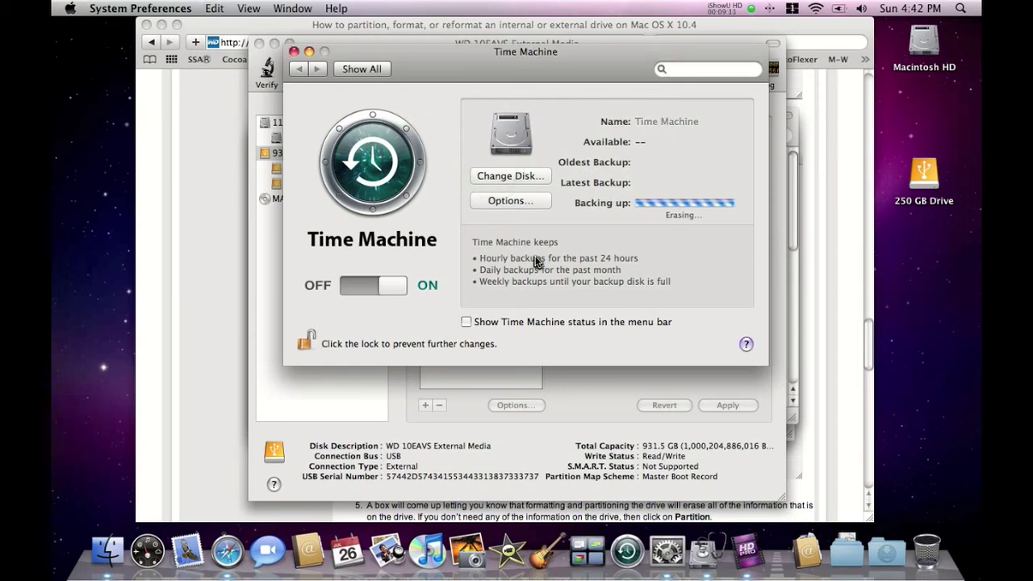
{"action": "left_click", "coordinate": [259, 43]}
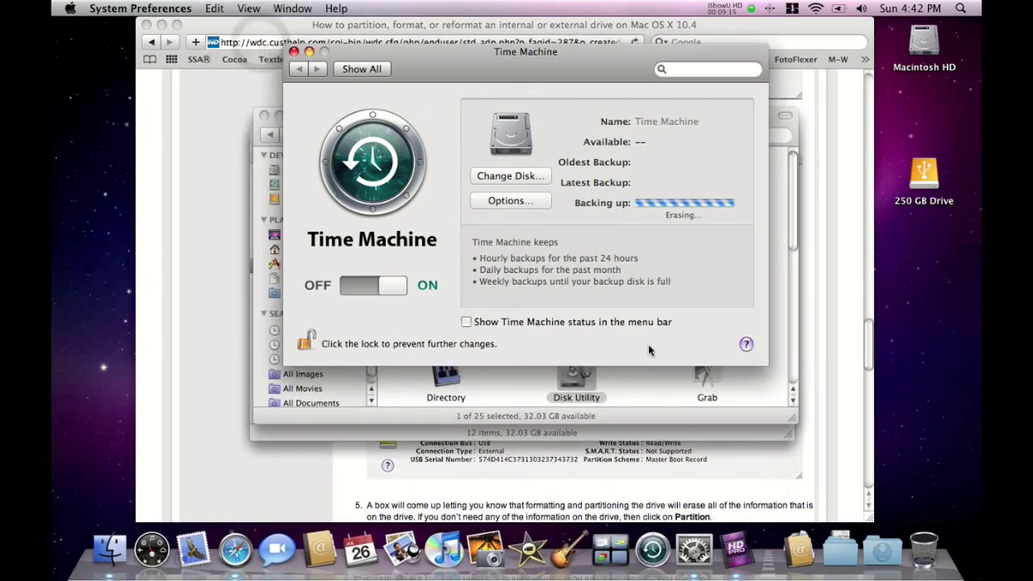